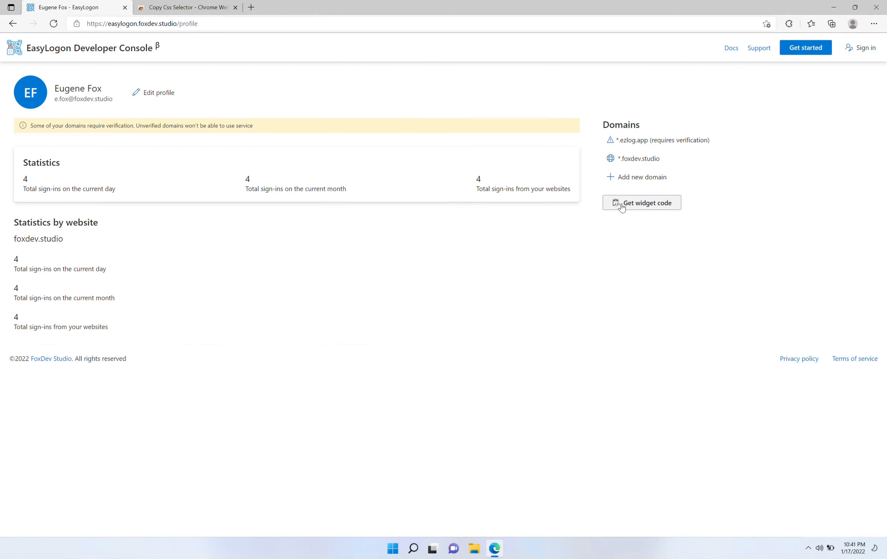
# Open the widget code configuration, set the widget type to Inline button, and try its QR icon in the preview.
pyautogui.click(627, 209)
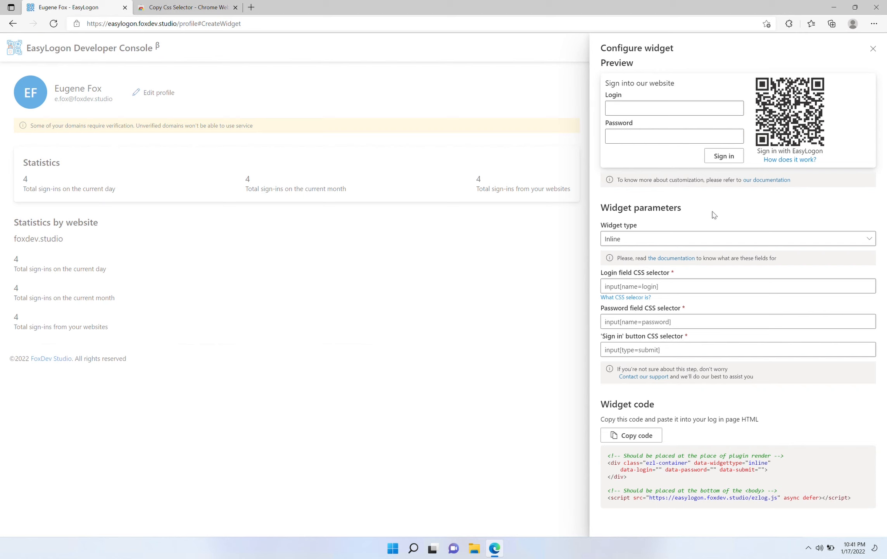
pyautogui.click(720, 241)
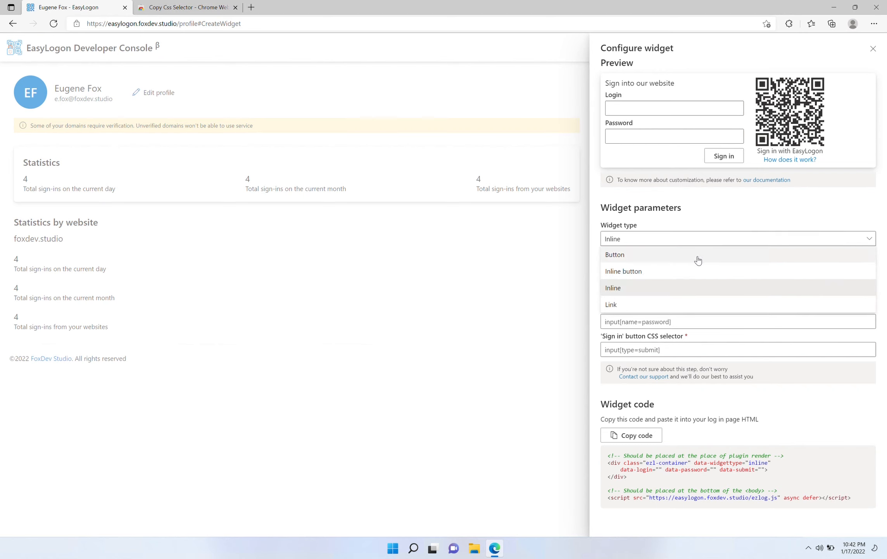
pyautogui.click(698, 256)
pyautogui.click(663, 258)
pyautogui.click(641, 290)
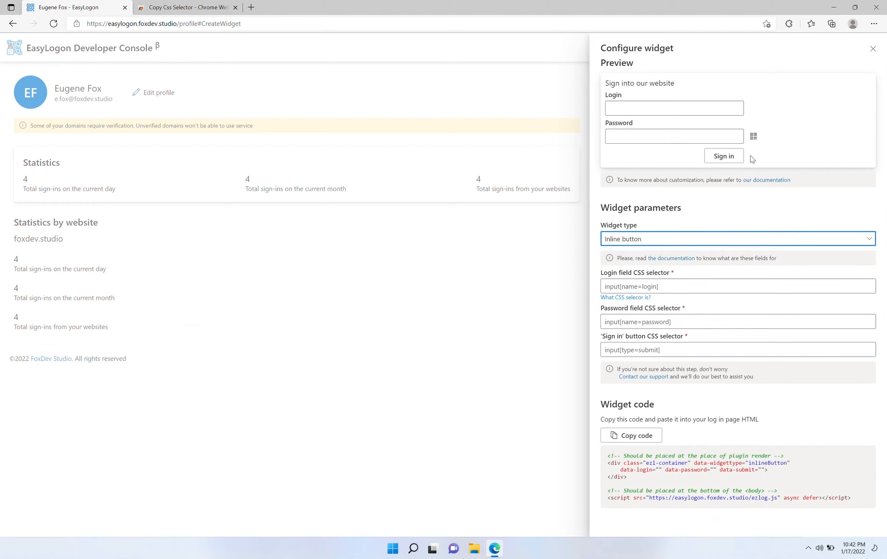
pyautogui.click(756, 140)
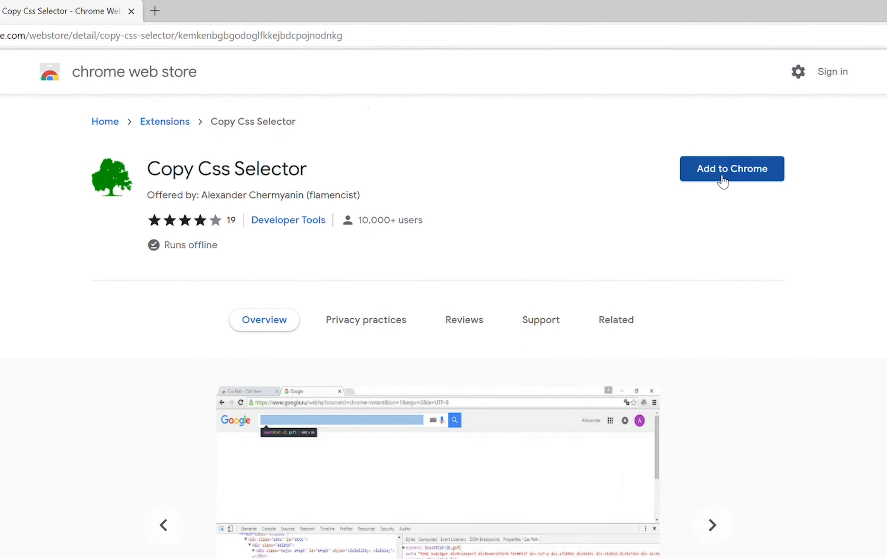
# Install the Copy Css Selector extension from the Chrome Web Store and dismiss the installation notice.
pyautogui.click(722, 176)
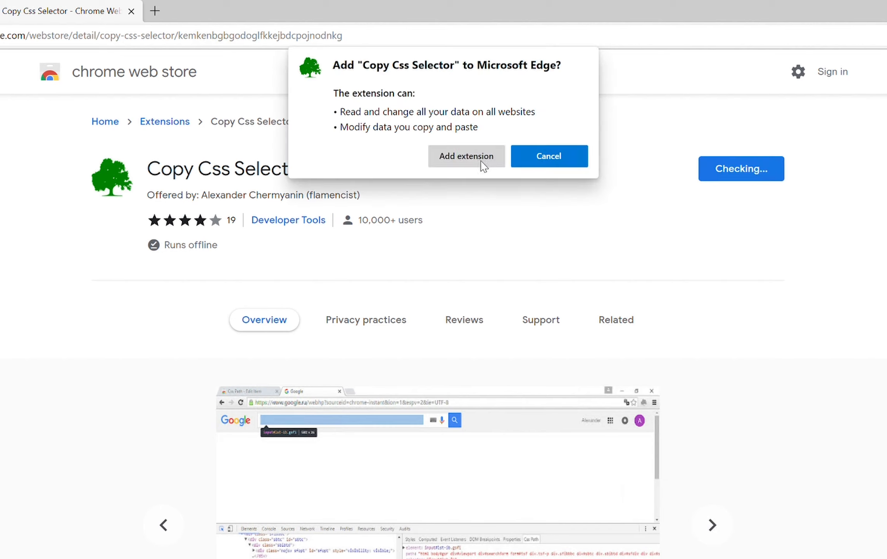
pyautogui.click(483, 163)
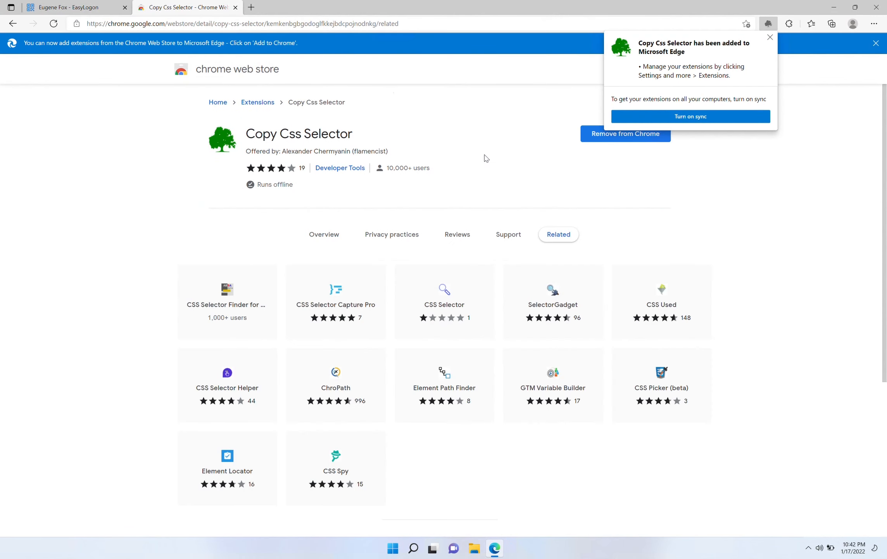
pyautogui.click(771, 39)
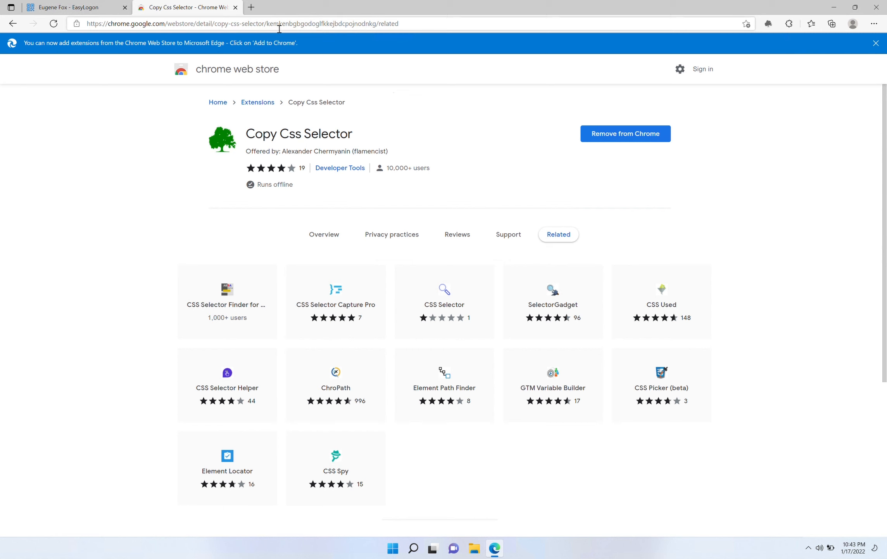
# Load facebook.com in a new browser tab.
pyautogui.click(251, 8)
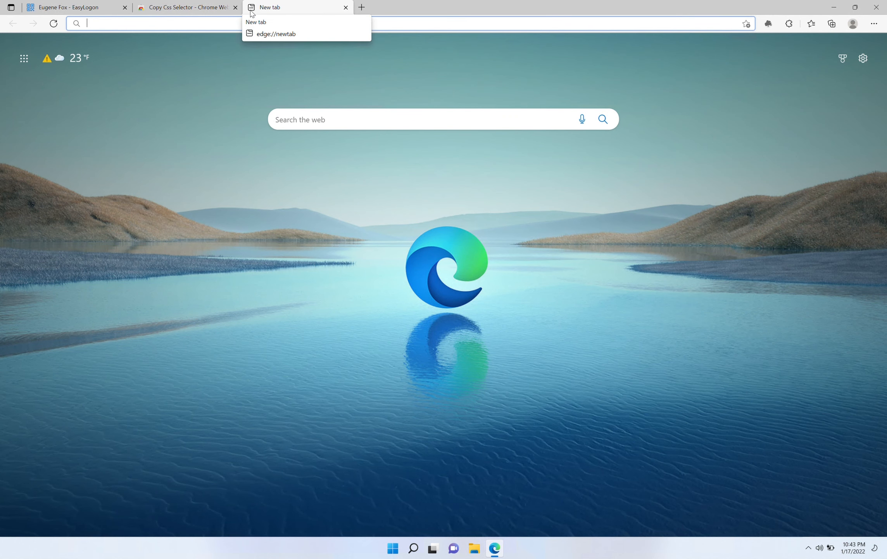
pyautogui.write('facebook.')
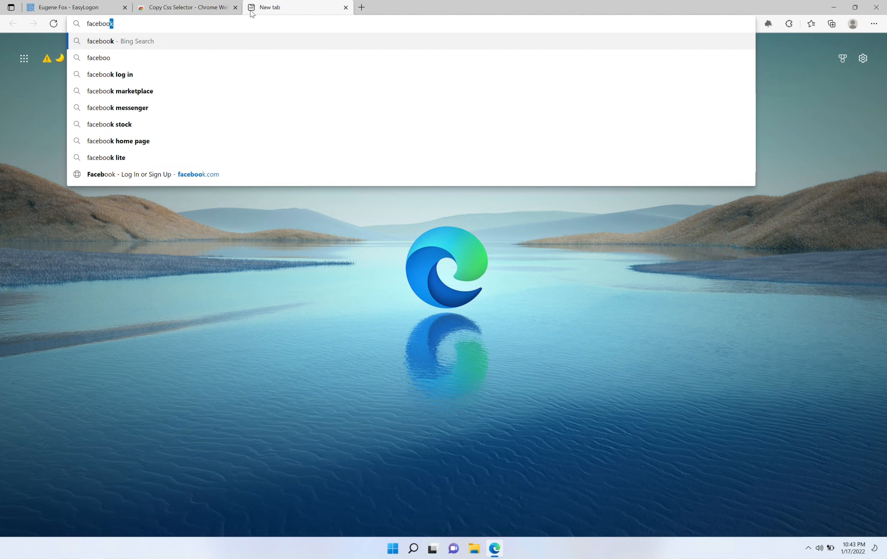
pyautogui.write('com')
pyautogui.press('Return')
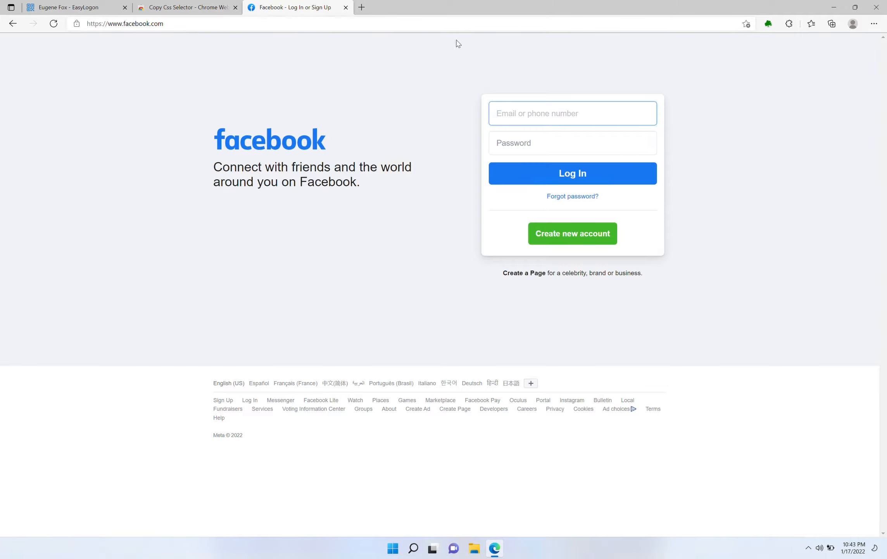
pyautogui.rightClick(521, 111)
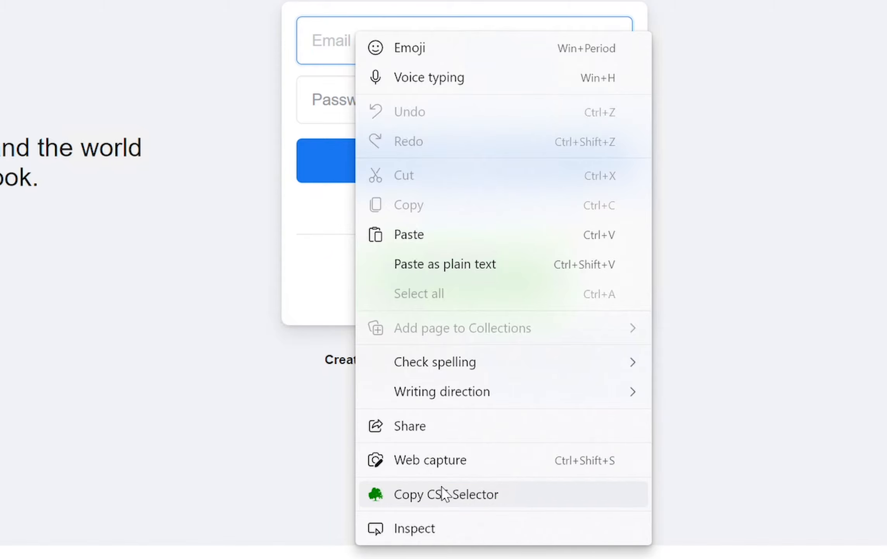
pyautogui.click(444, 493)
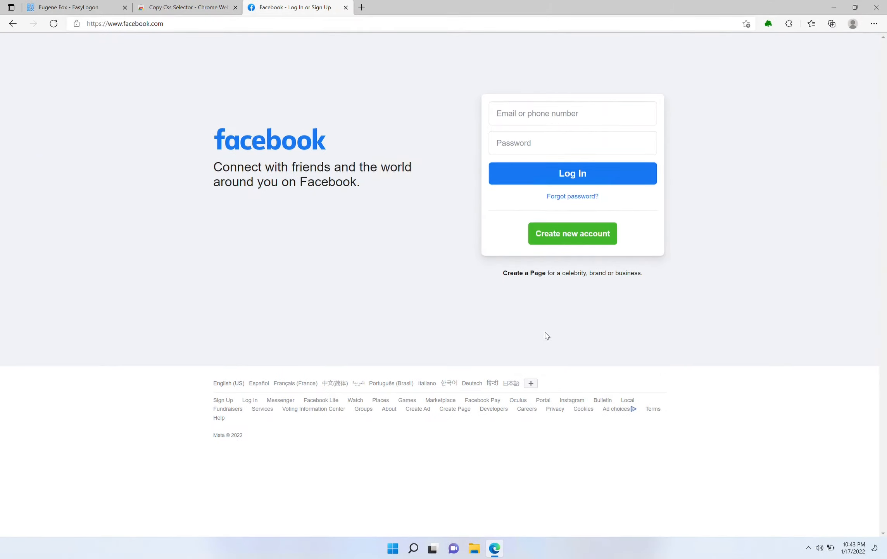
pyautogui.click(75, 8)
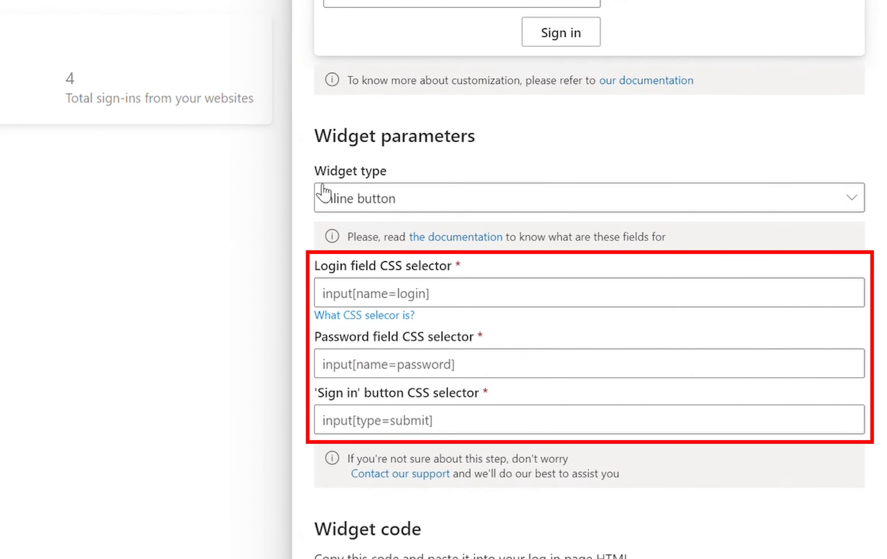
pyautogui.click(436, 304)
pyautogui.hotkey('ctrl', 'v')
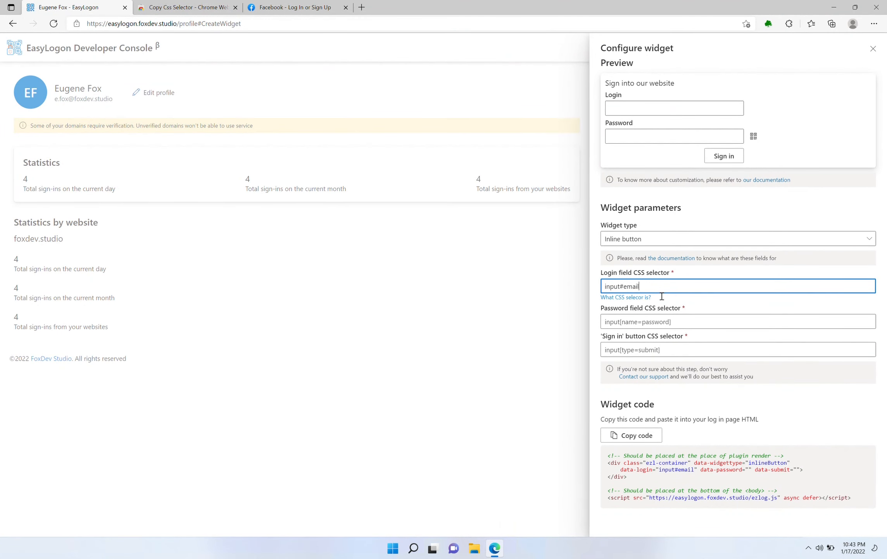
# Copy the CSS selector of Facebook's password field and enter it as the widget's password field selector, input#pass.
pyautogui.click(315, 9)
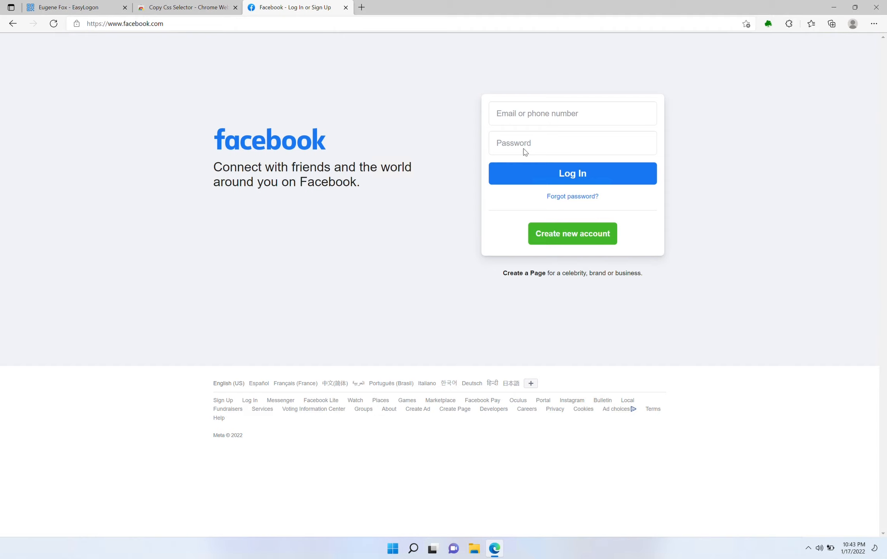
pyautogui.rightClick(540, 145)
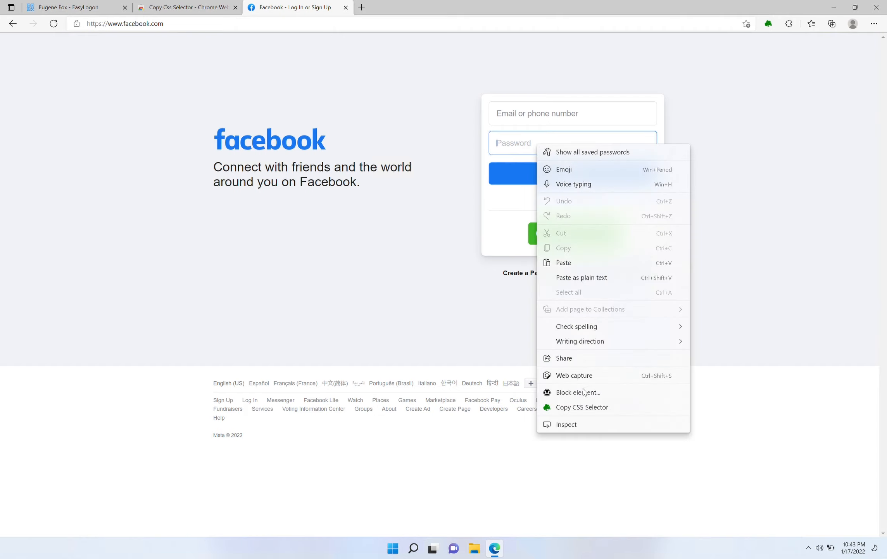
pyautogui.click(581, 406)
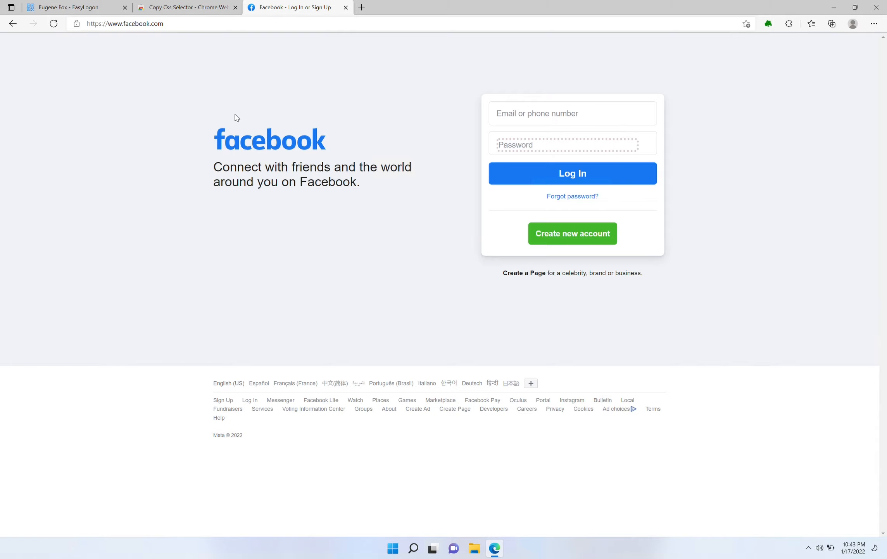
pyautogui.click(73, 7)
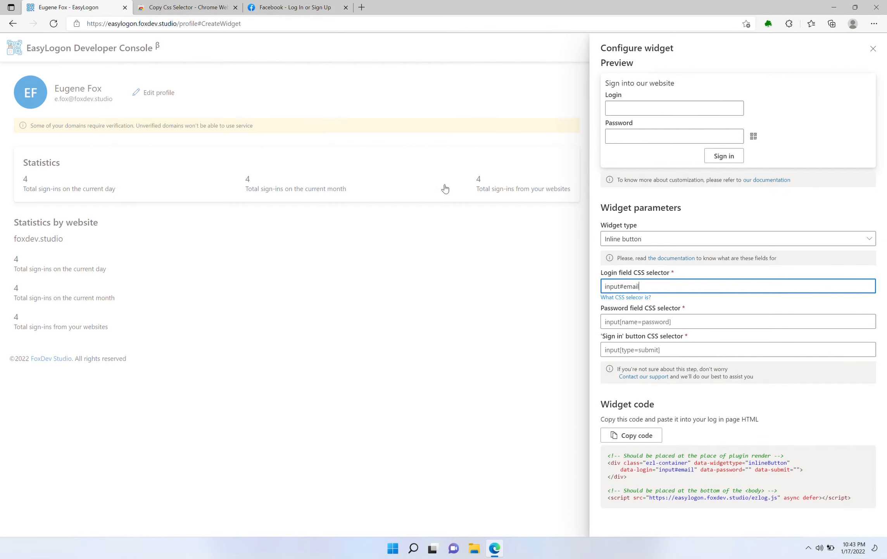
pyautogui.click(645, 322)
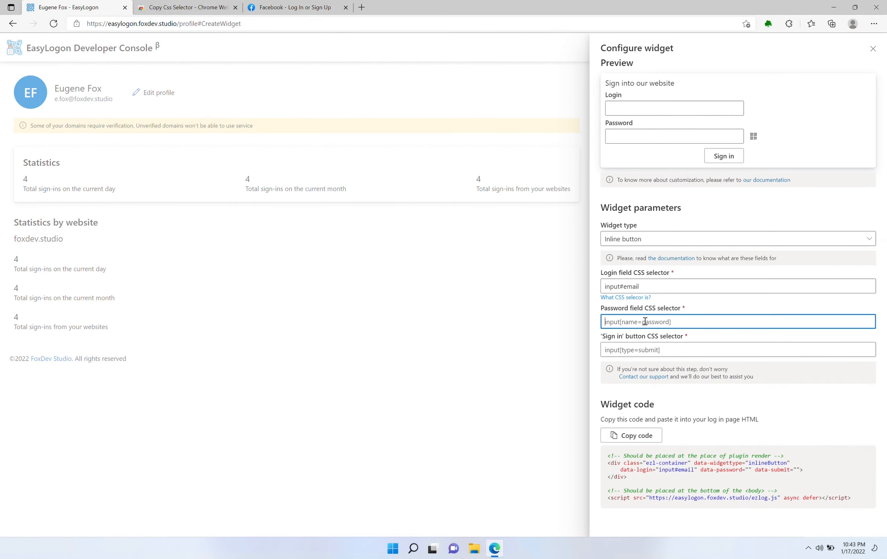
pyautogui.write('input#pass')
# Copy the CSS selector of Facebook's Log In button and paste it as the widget's 'Sign in' button selector, button#u_0_d_d5.
pyautogui.click(273, 7)
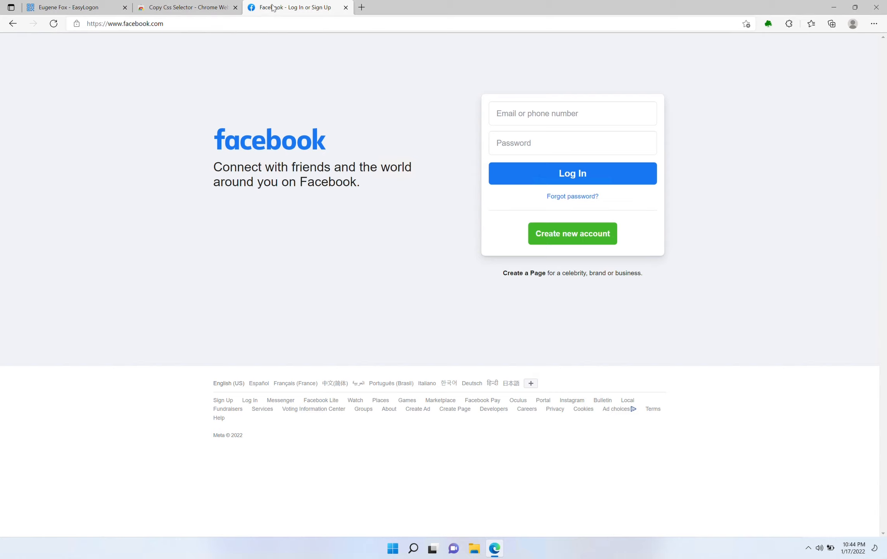
pyautogui.rightClick(541, 172)
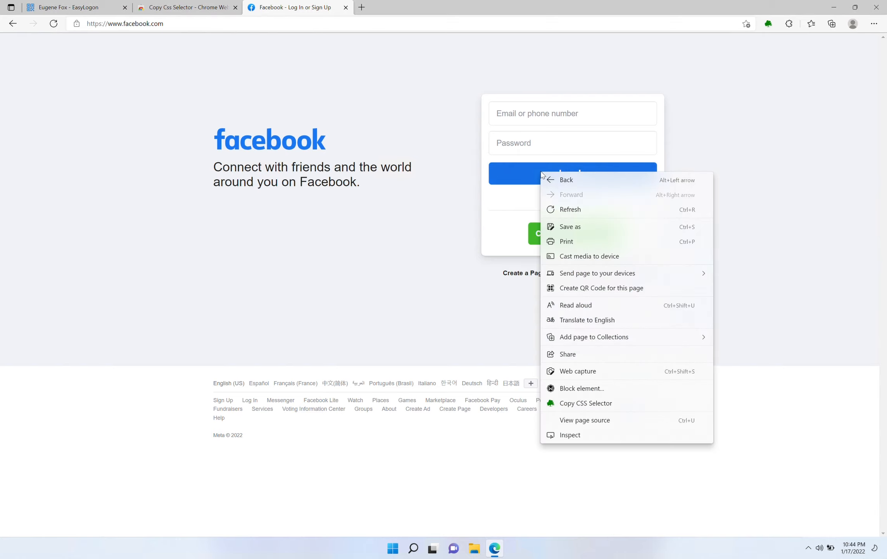
pyautogui.click(563, 406)
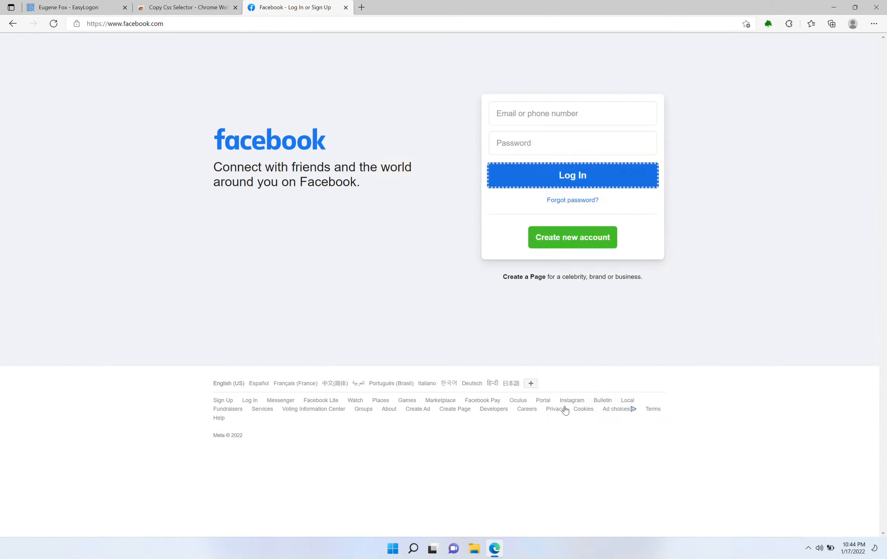
pyautogui.click(79, 5)
pyautogui.click(633, 349)
pyautogui.hotkey('ctrl', 'v')
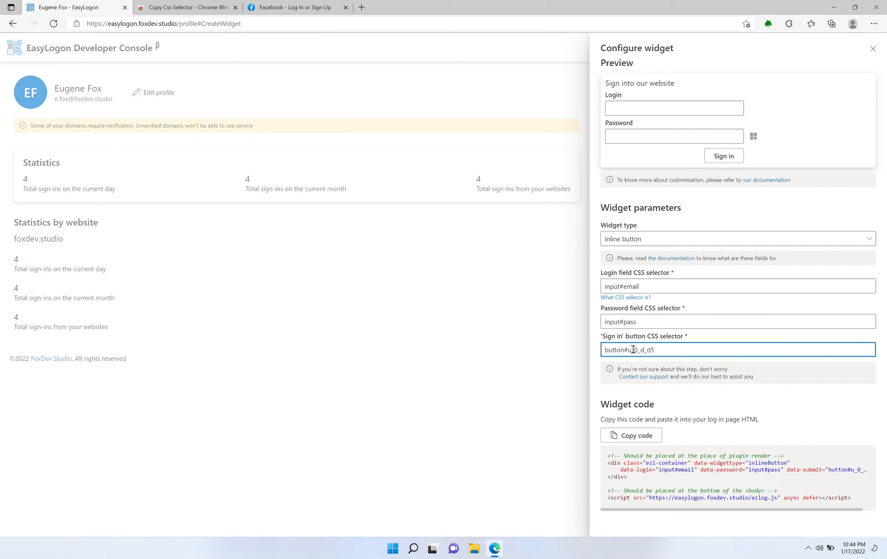
# Reload the Facebook login page and open the Edge Developer Tools on it.
pyautogui.click(279, 9)
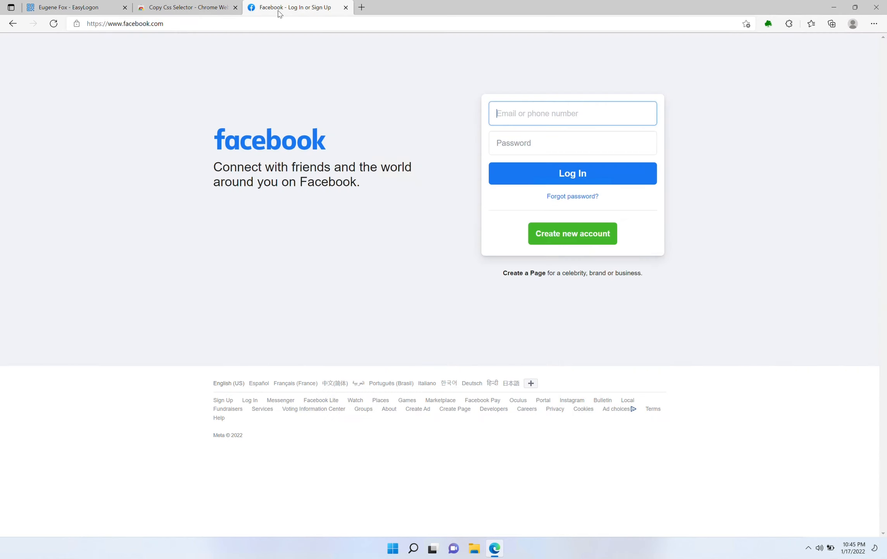
pyautogui.click(53, 26)
pyautogui.press('F12')
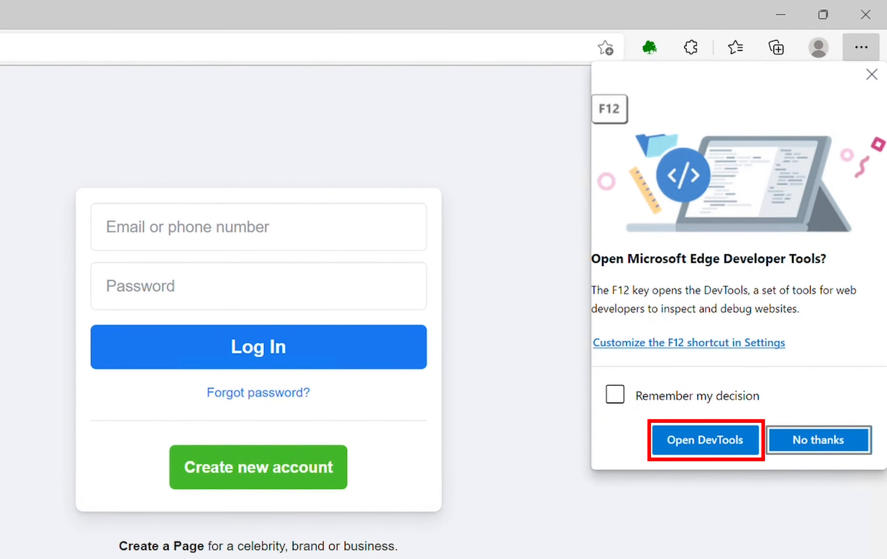
pyautogui.click(673, 446)
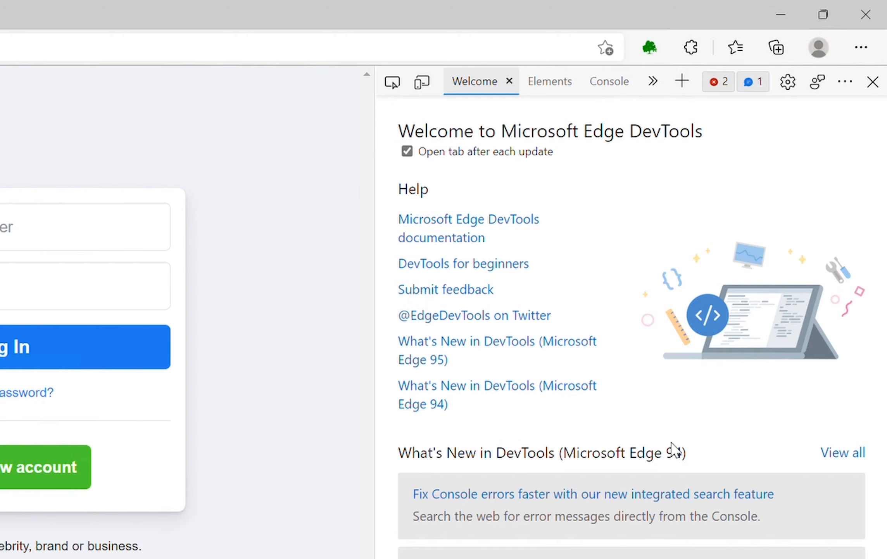
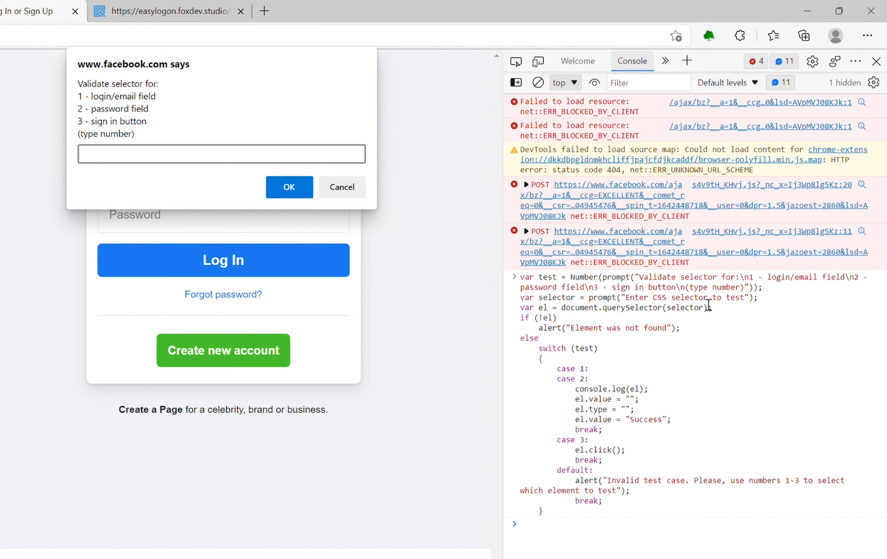
# Validate the login/email field selector in the test script using option 1 and the selector input#email.
pyautogui.write('1')
pyautogui.press('Return')
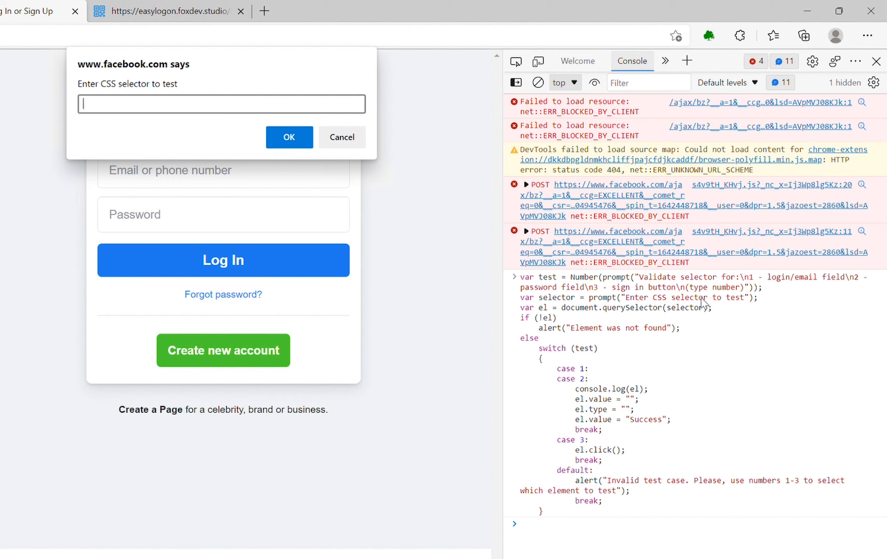
pyautogui.write('input#email')
pyautogui.click(279, 139)
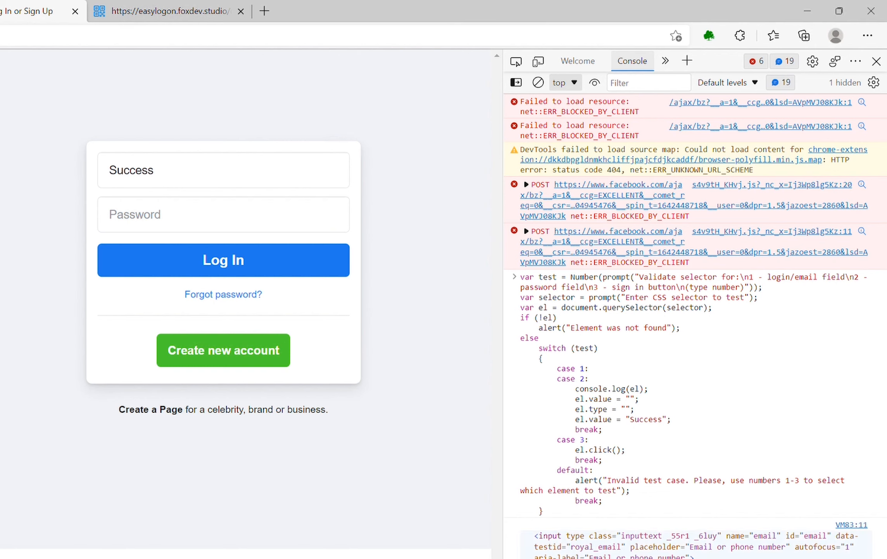
# Rerun the validation script to test the password field selector and the sign-in button selector button#u_0_d_d5.
pyautogui.press('Up')
pyautogui.press('Return')
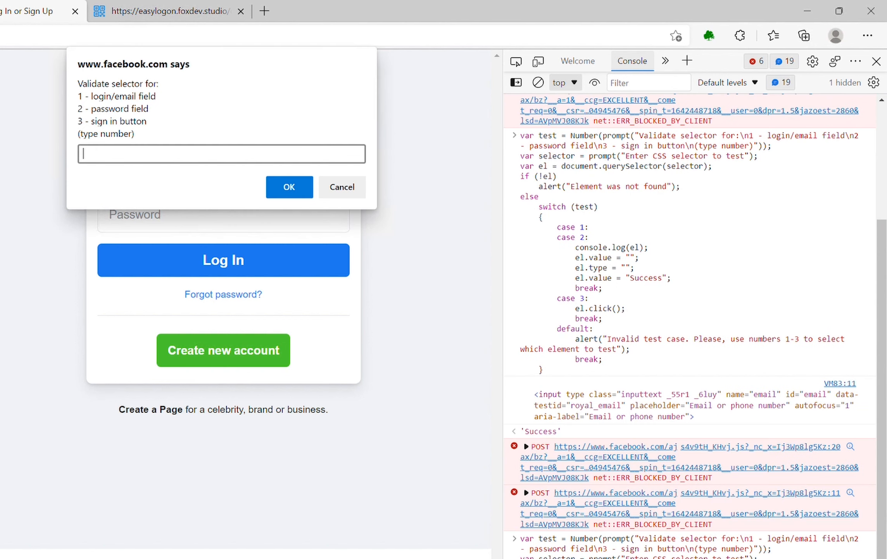
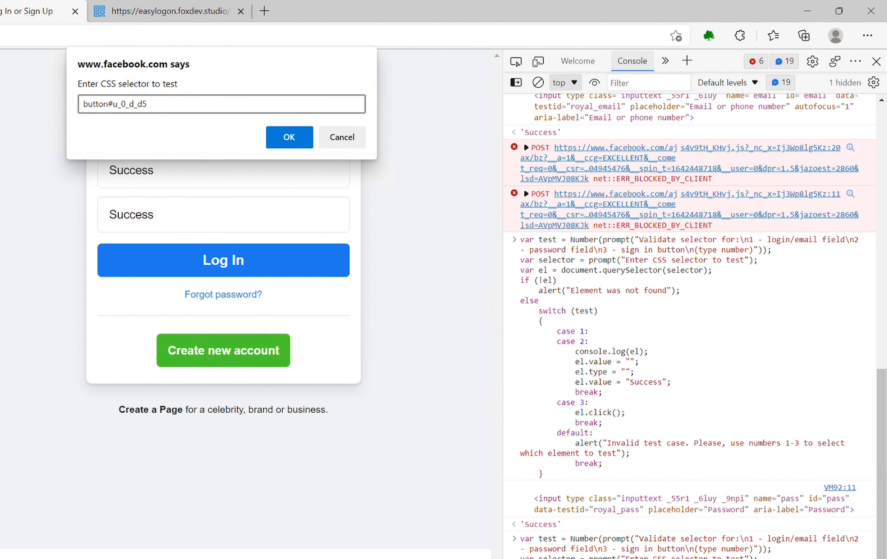
pyautogui.press('Return')
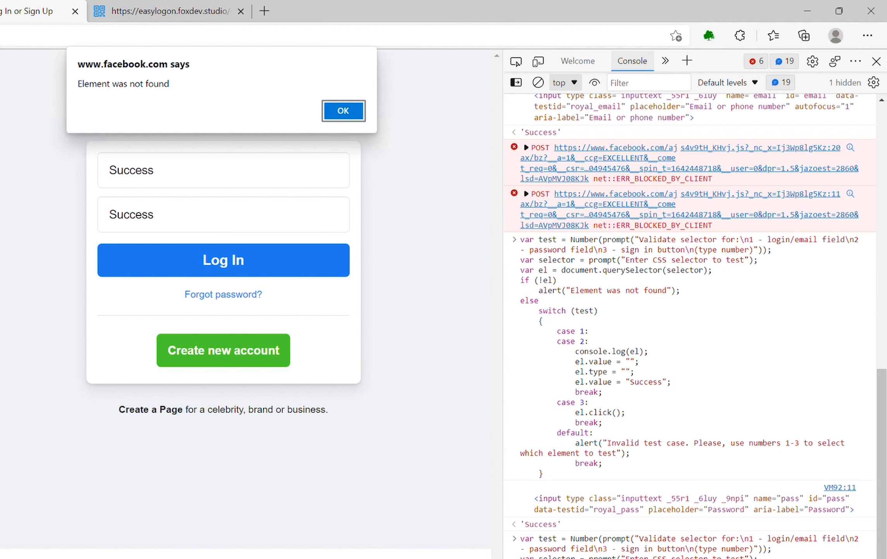
pyautogui.press('Return')
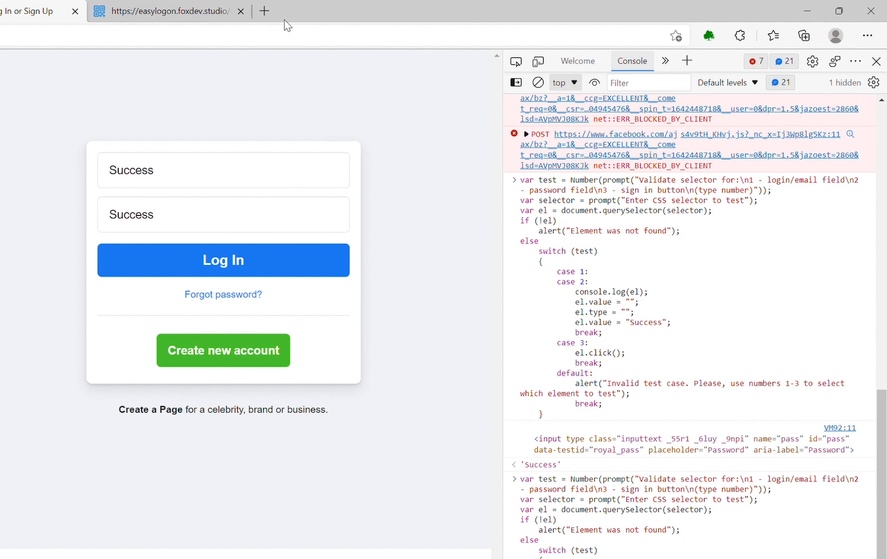
# Inspect the Log In button's HTML element to examine its attributes.
pyautogui.rightClick(187, 261)
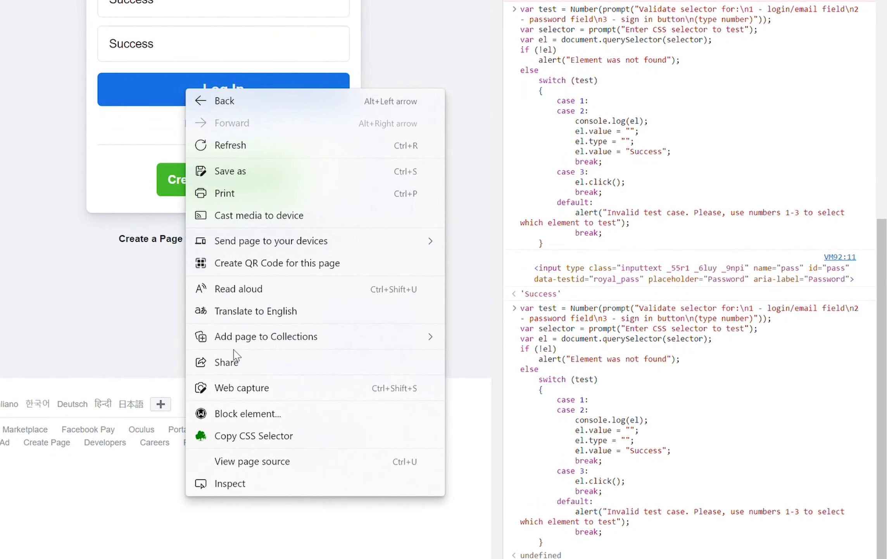
pyautogui.click(230, 488)
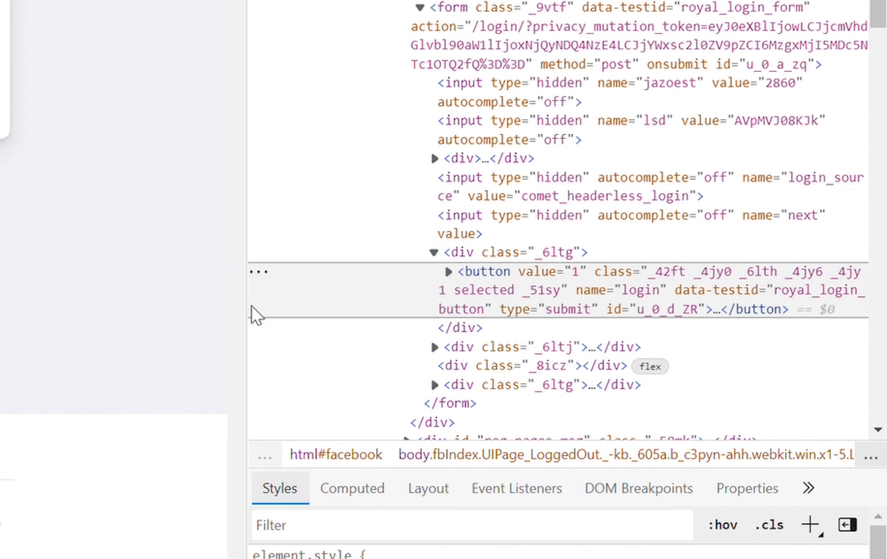
# Run the pasted validation script in the console to test the sign-in button selector button[type=submit].
pyautogui.moveTo(259, 312); pyautogui.dragTo(137, 311)
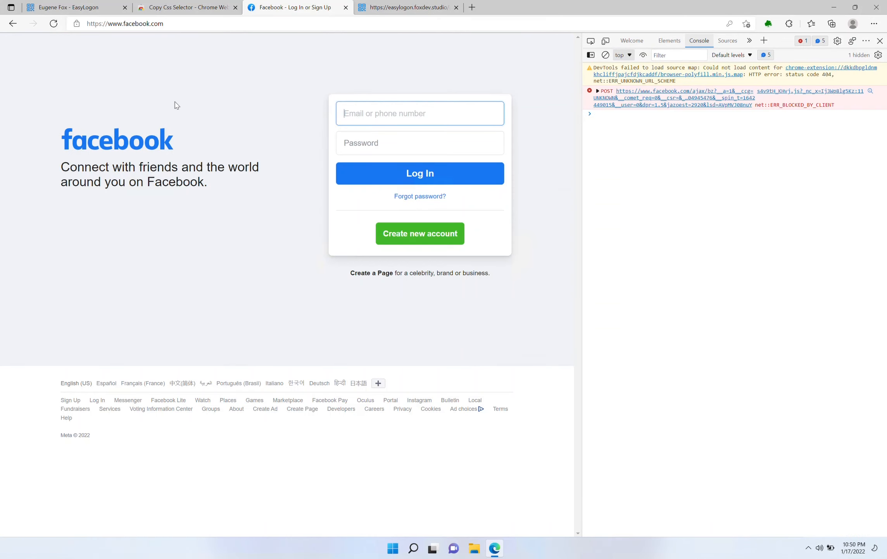
pyautogui.click(626, 135)
pyautogui.hotkey('ctrl', 'v')
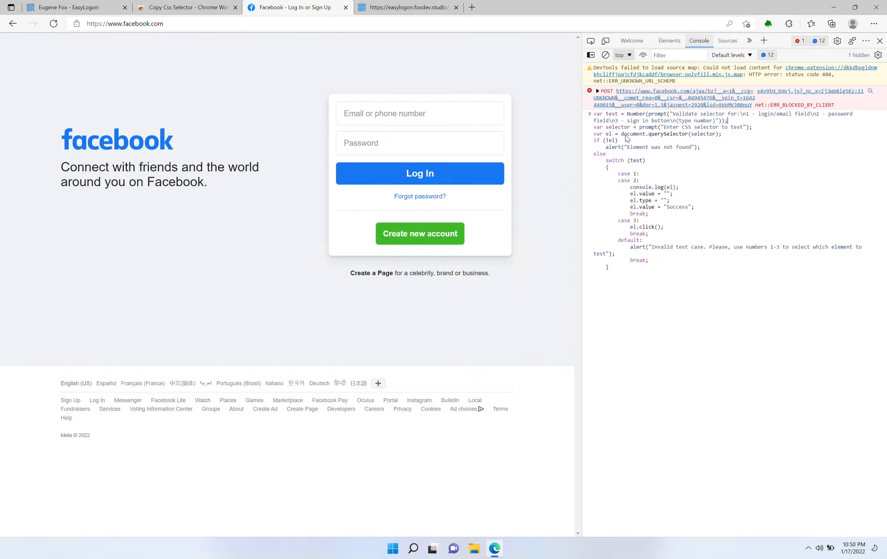
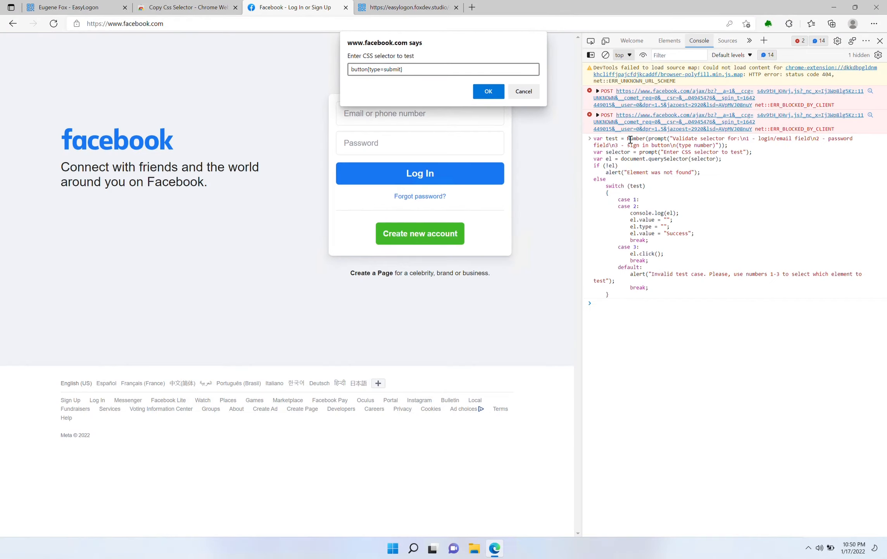
pyautogui.press('Return')
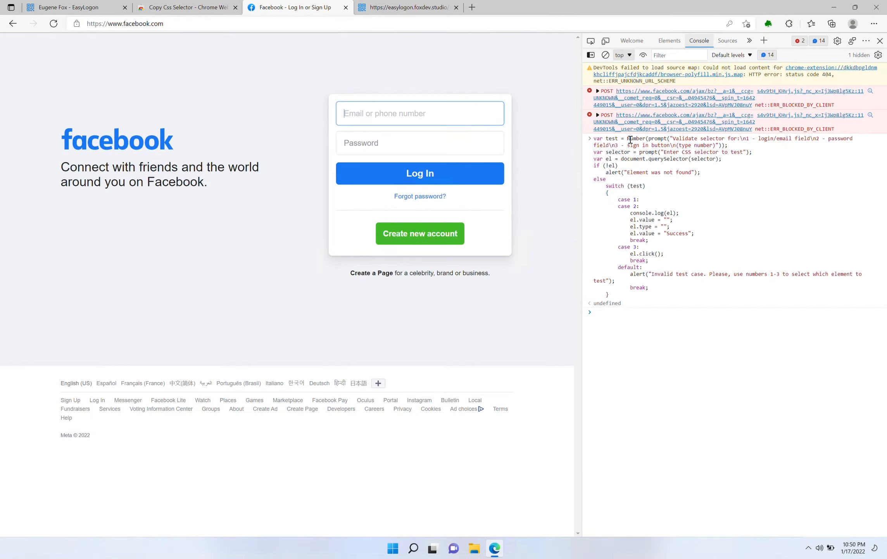
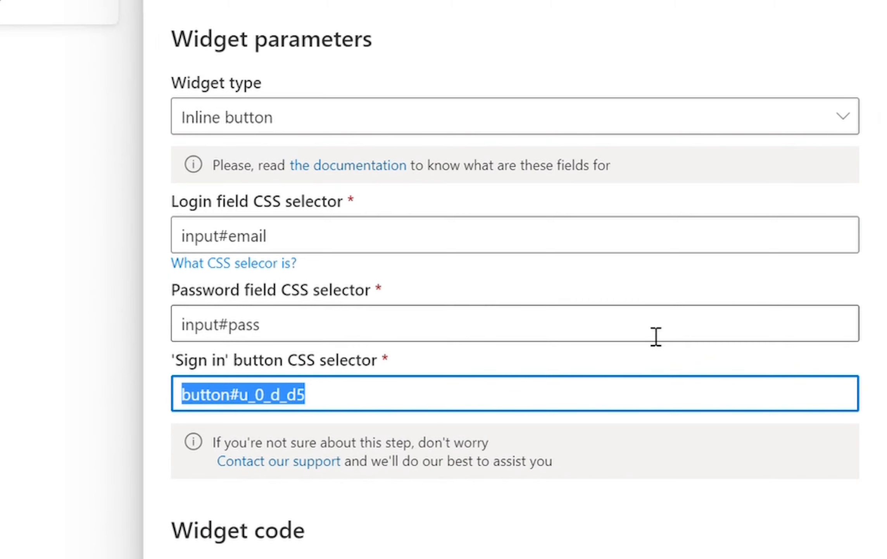
# Replace the widget's 'Sign in' button CSS selector with button[type=submit] and copy the widget code.
pyautogui.write('button[]')
pyautogui.press('Left')
pyautogui.write('type=submit')
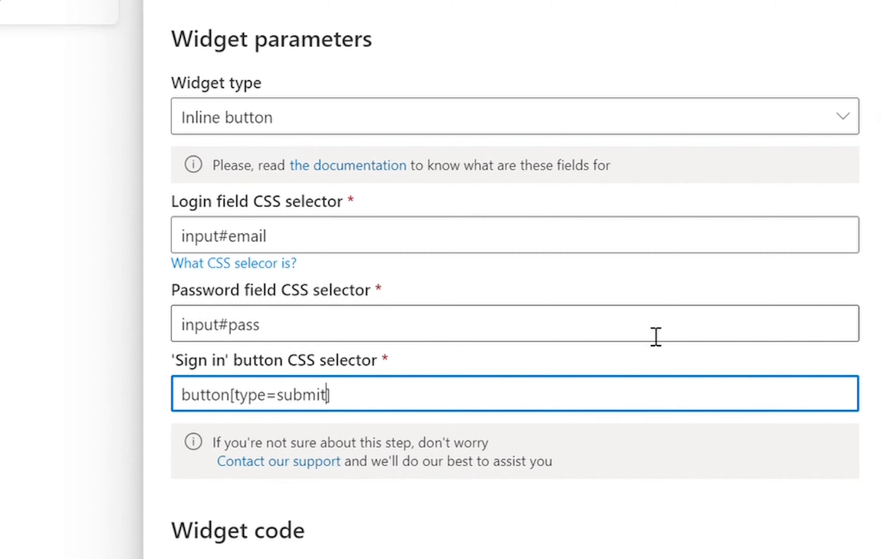
pyautogui.scroll(-6, 656, 336)
pyautogui.click(262, 316)
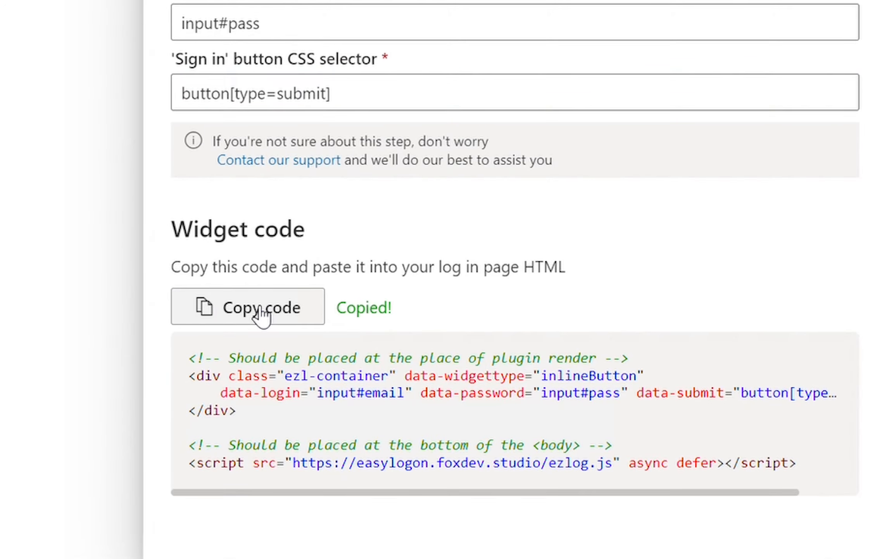